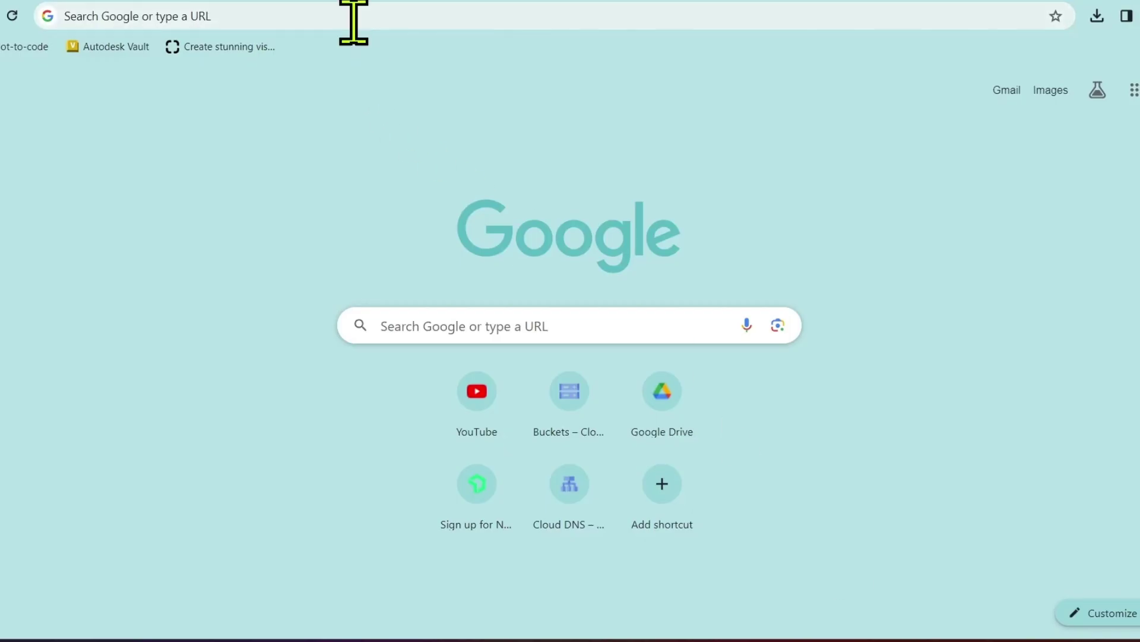
Step: Google 'autodesk app store' and go to the Autodesk App Store site
{"action": "left_click", "coordinate": [354, 17]}
{"action": "type", "text": "auto"}
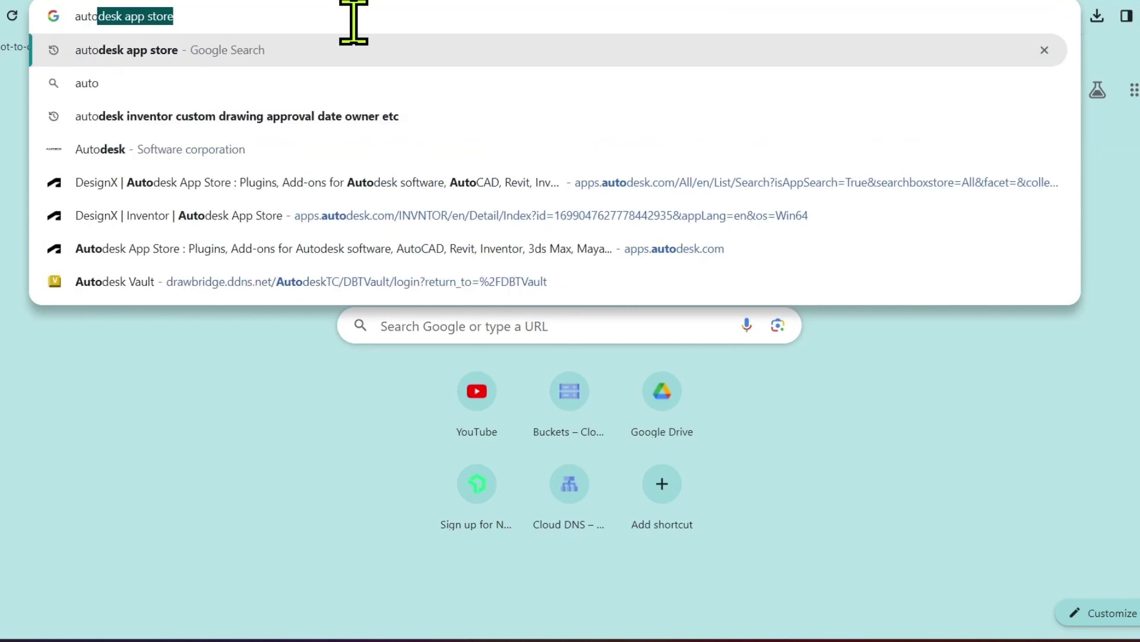
{"action": "type", "text": "desk app store"}
{"action": "key", "text": "Return"}
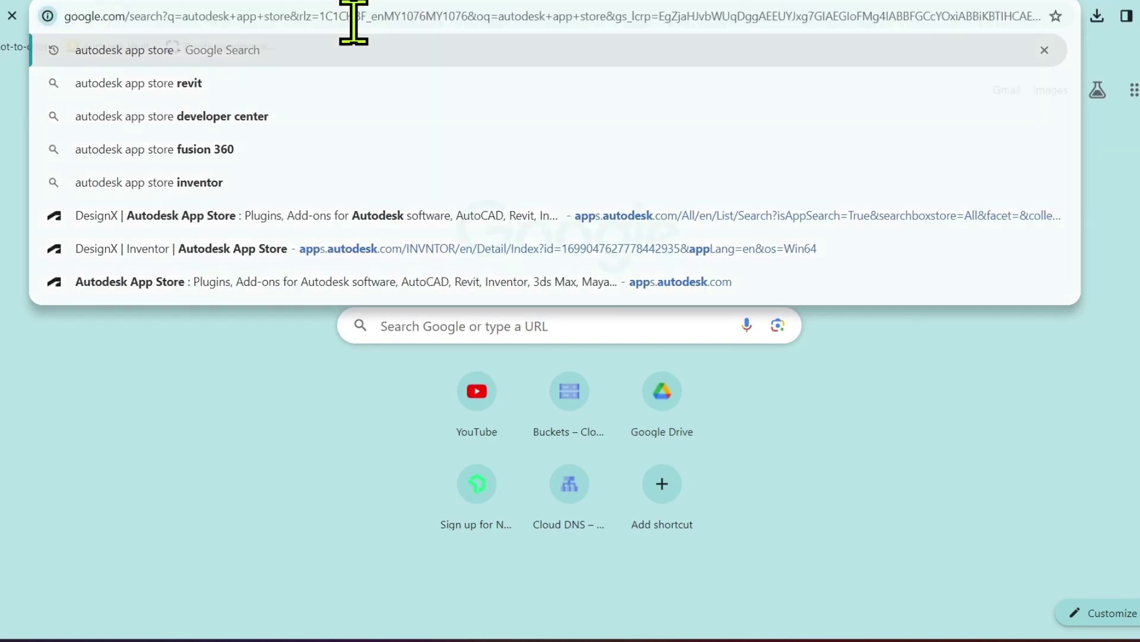
{"action": "scroll", "coordinate": [520, 393], "scroll_direction": "down", "scroll_amount": 2}
{"action": "scroll", "coordinate": [519, 392], "scroll_direction": "down", "scroll_amount": 2}
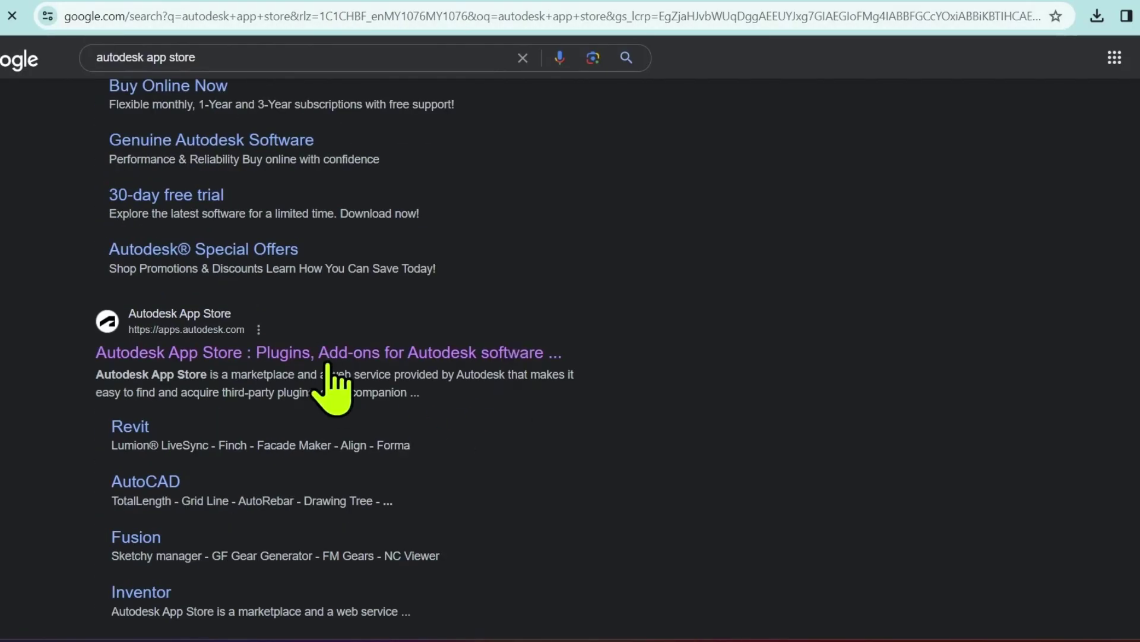
{"action": "left_click", "coordinate": [300, 355]}
{"action": "type", "text": "DesignX"}
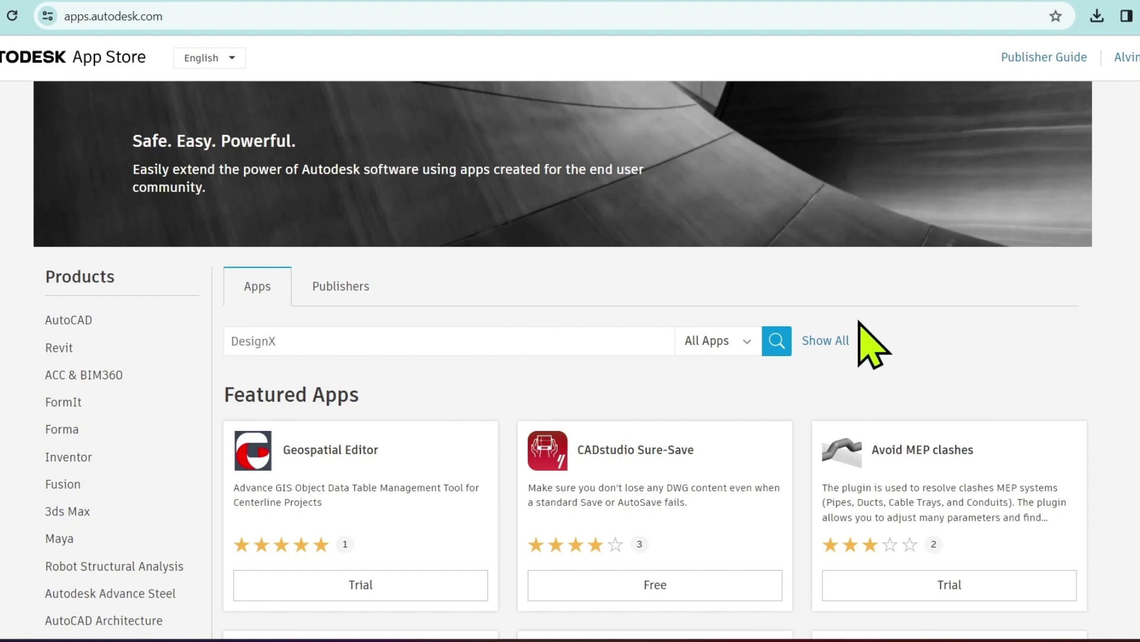
Step: Search the store for DesignX and read the DesignX add-in's detail page description
{"action": "key", "text": "Return"}
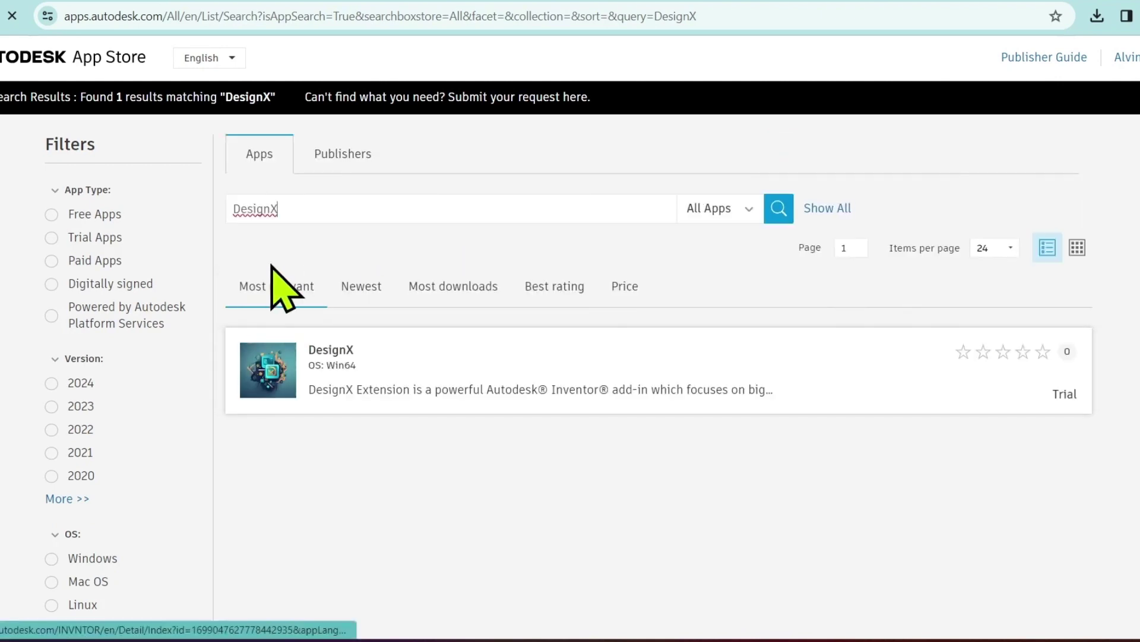
{"action": "left_click", "coordinate": [315, 383]}
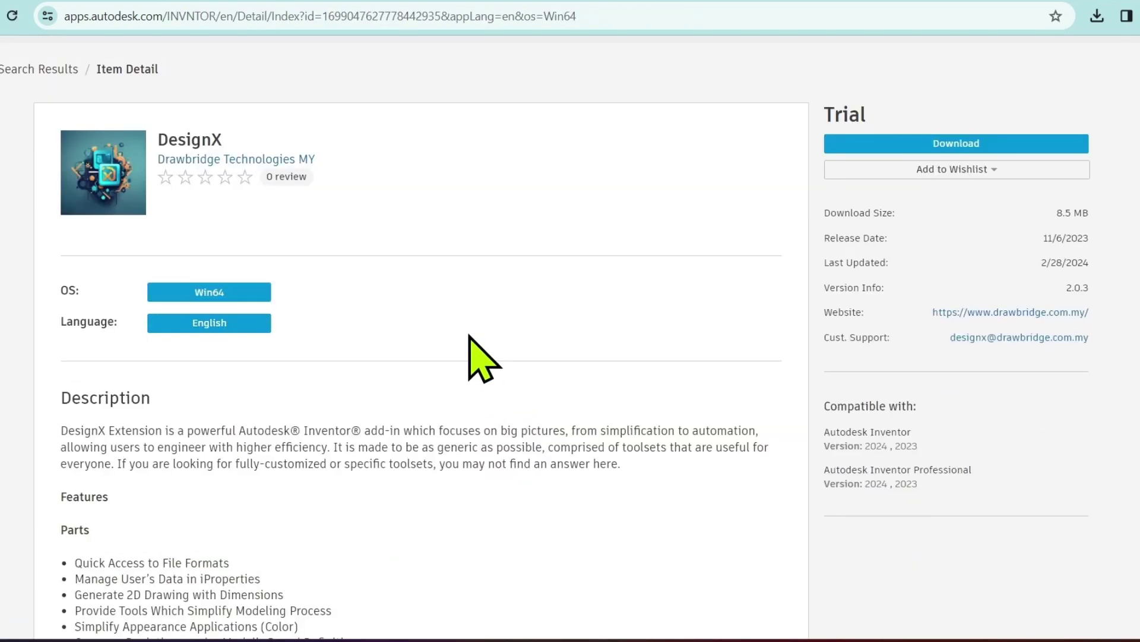
{"action": "scroll", "coordinate": [473, 348], "scroll_direction": "down", "scroll_amount": 1}
{"action": "mouse_move", "coordinate": [822, 319]}
{"action": "left_mouse_down"}
{"action": "mouse_move", "coordinate": [911, 367]}
{"action": "mouse_move", "coordinate": [252, 375]}
{"action": "left_mouse_up"}
{"action": "left_click_drag", "start_coordinate": [89, 349], "coordinate": [575, 433]}
{"action": "left_click", "coordinate": [654, 439]}
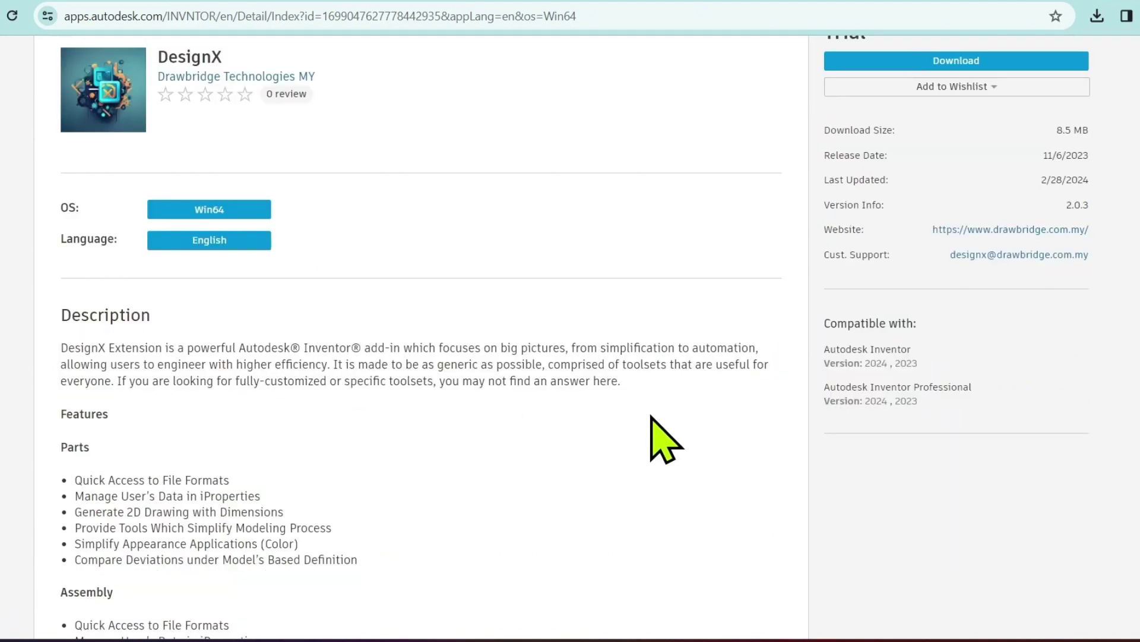
{"action": "scroll", "coordinate": [651, 416], "scroll_direction": "up", "scroll_amount": 1}
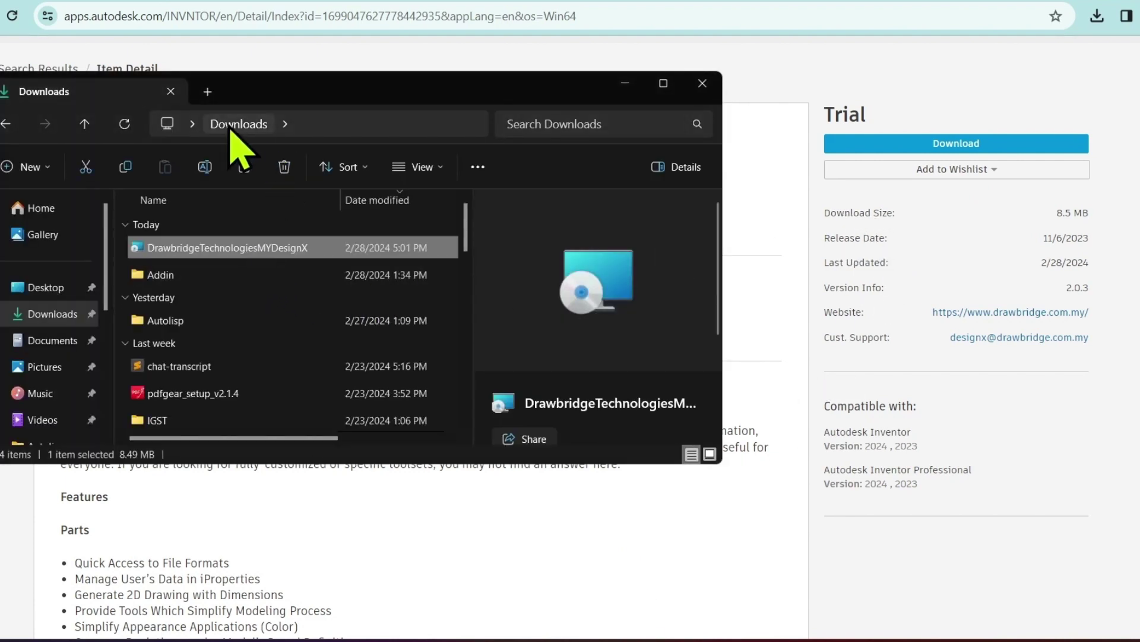
Step: Run the downloaded DesignX installer, install DesignX 2.0.3, and close the success message
{"action": "double_click", "coordinate": [289, 254]}
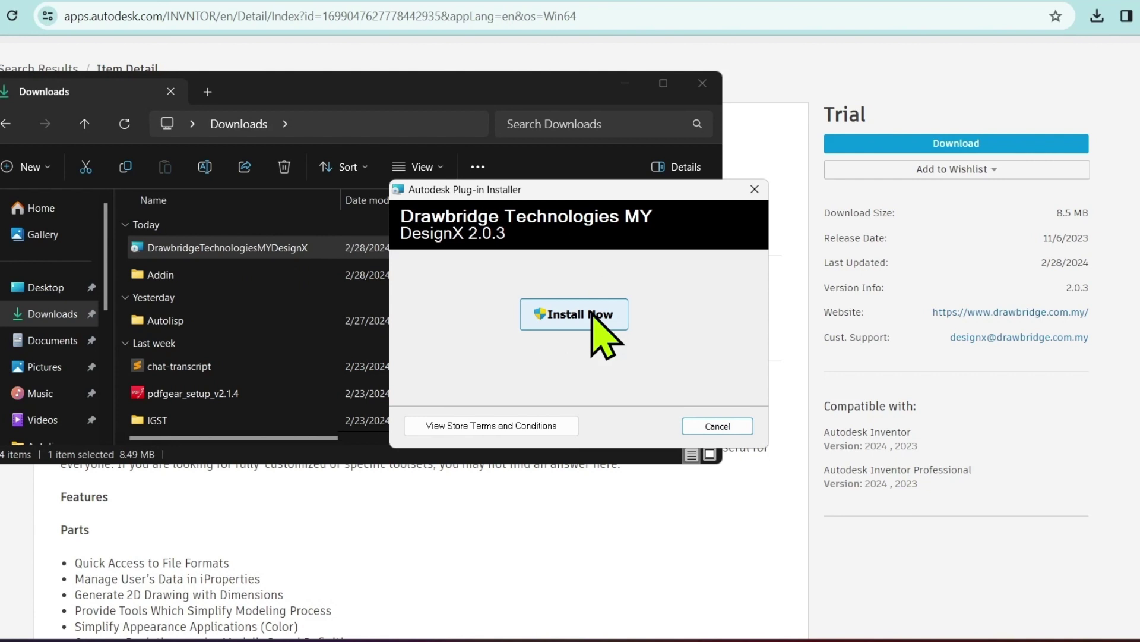
{"action": "left_click", "coordinate": [591, 315]}
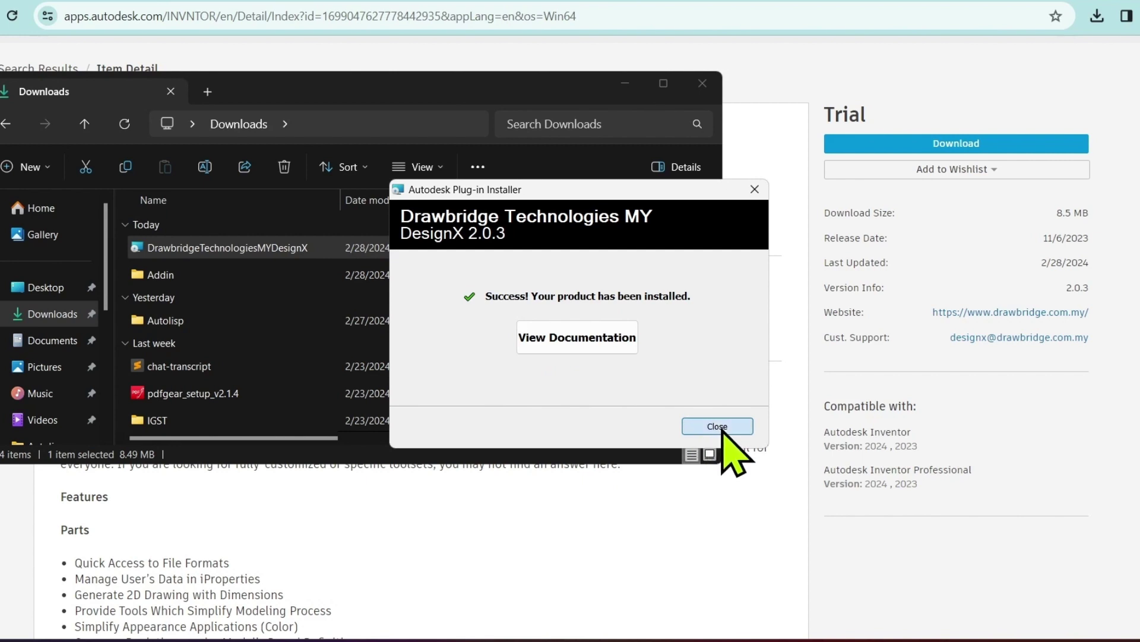
{"action": "left_click", "coordinate": [718, 426]}
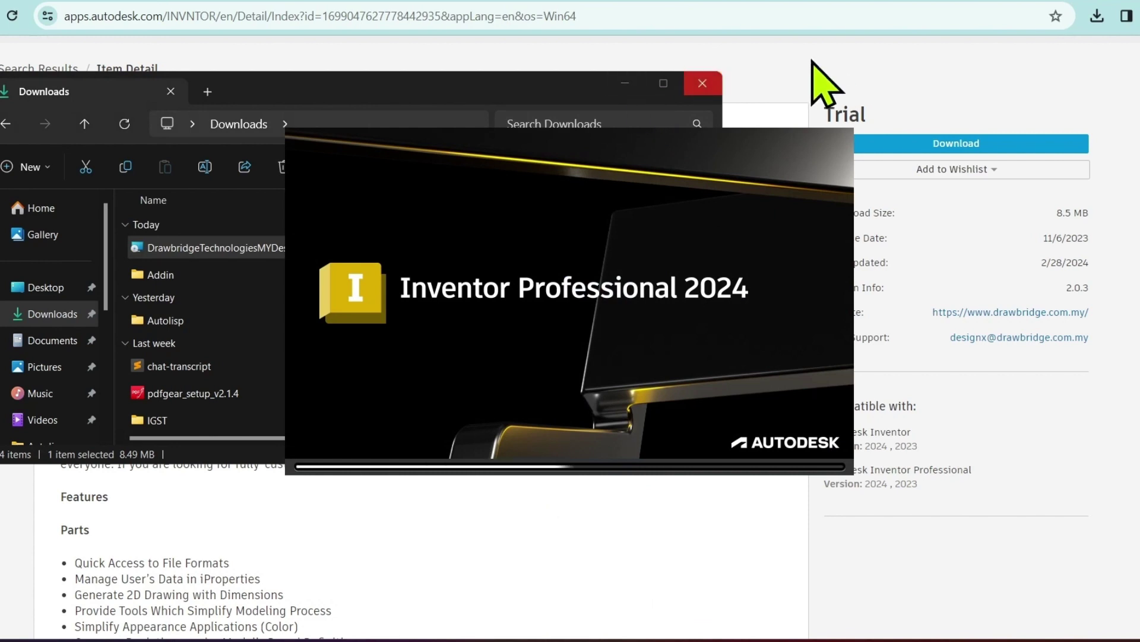
Step: Minimize the Downloads folder window while Inventor starts
{"action": "left_click", "coordinate": [618, 89]}
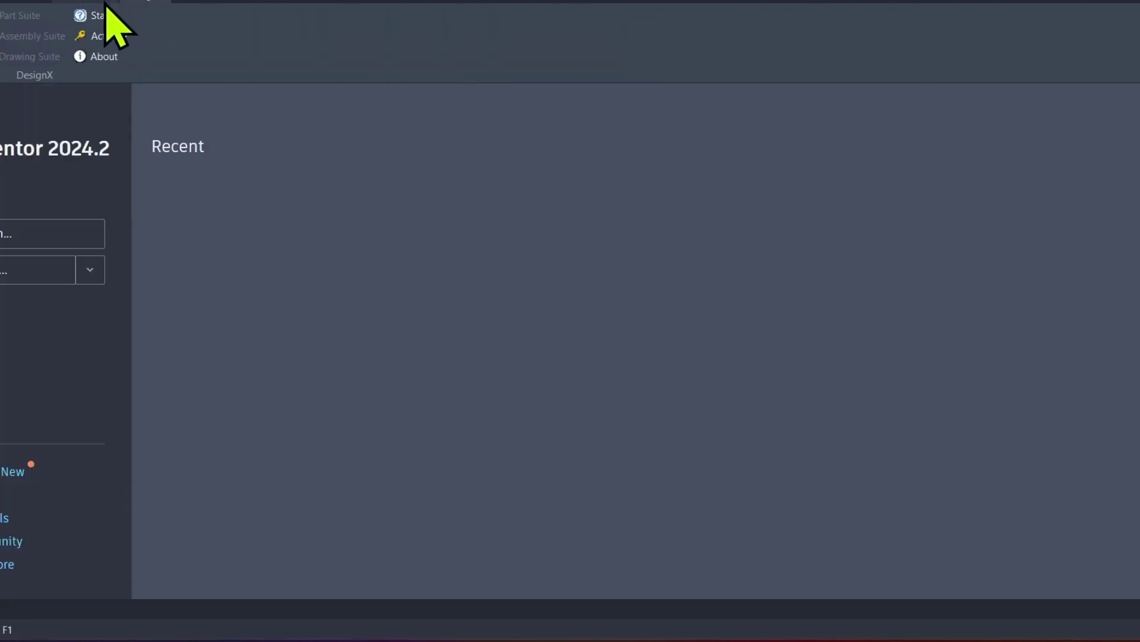
Step: In Add-In Manager, check DesignX is Loaded and set to Load Automatically
{"action": "left_click", "coordinate": [5, 4]}
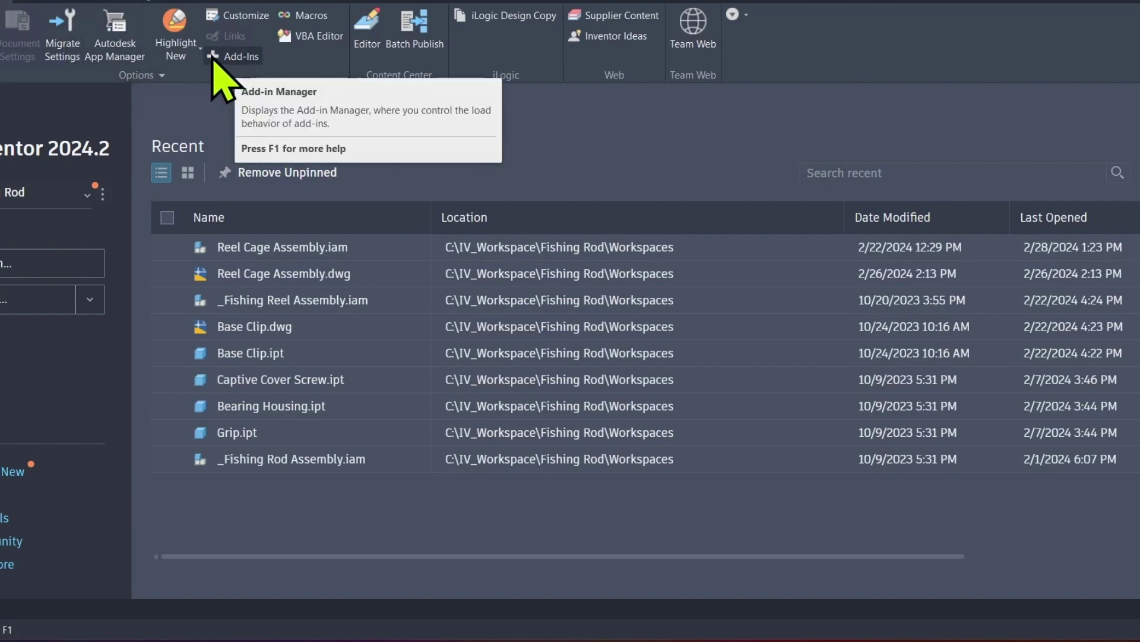
{"action": "left_click", "coordinate": [213, 60]}
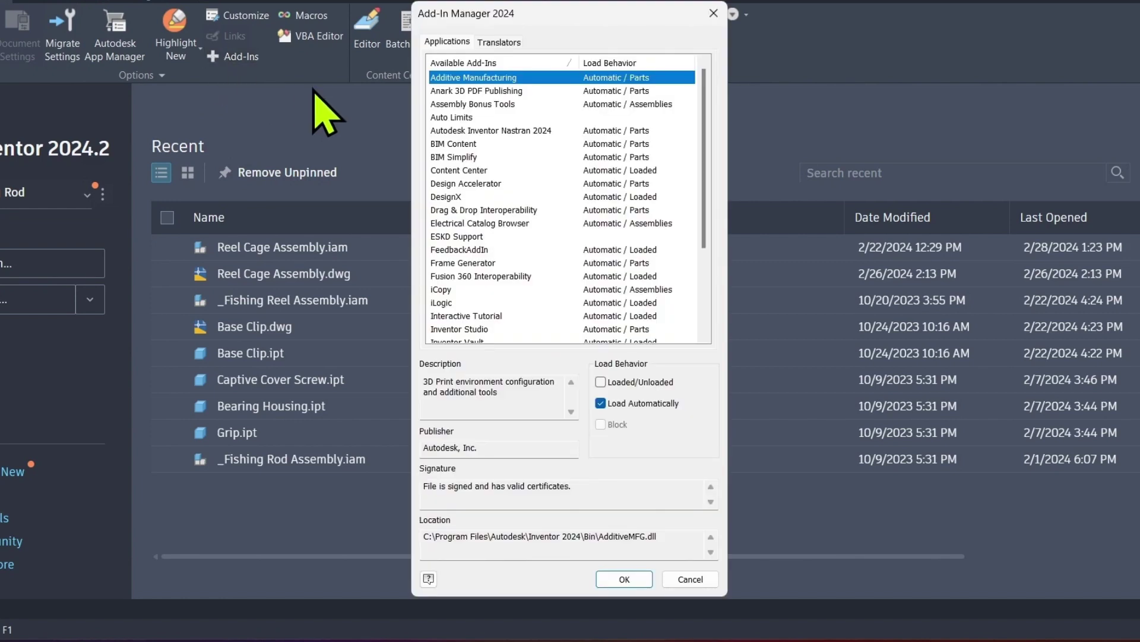
{"action": "left_click", "coordinate": [506, 197]}
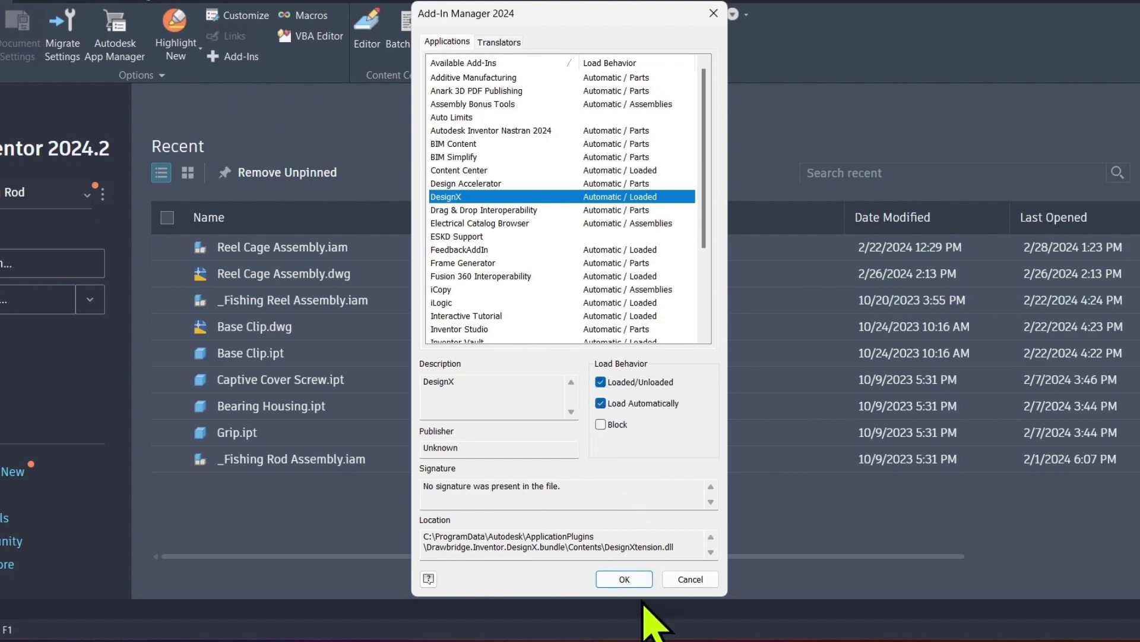
{"action": "left_click", "coordinate": [625, 578]}
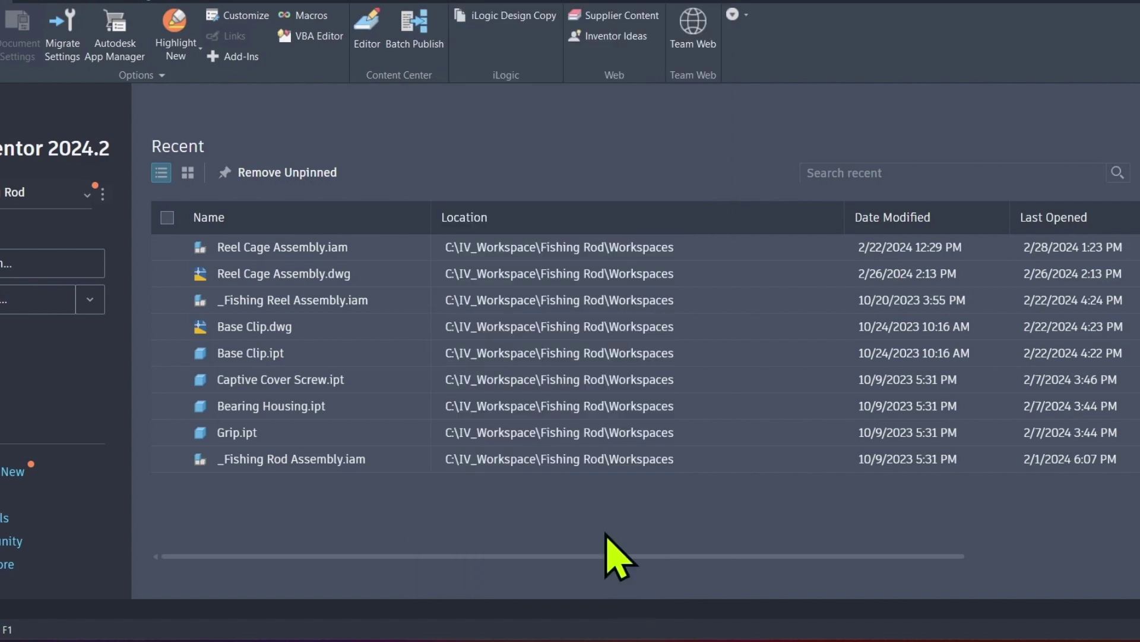
Step: Show the DesignX ribbon tab with its Status, Activate and About commands
{"action": "left_click", "coordinate": [157, 2]}
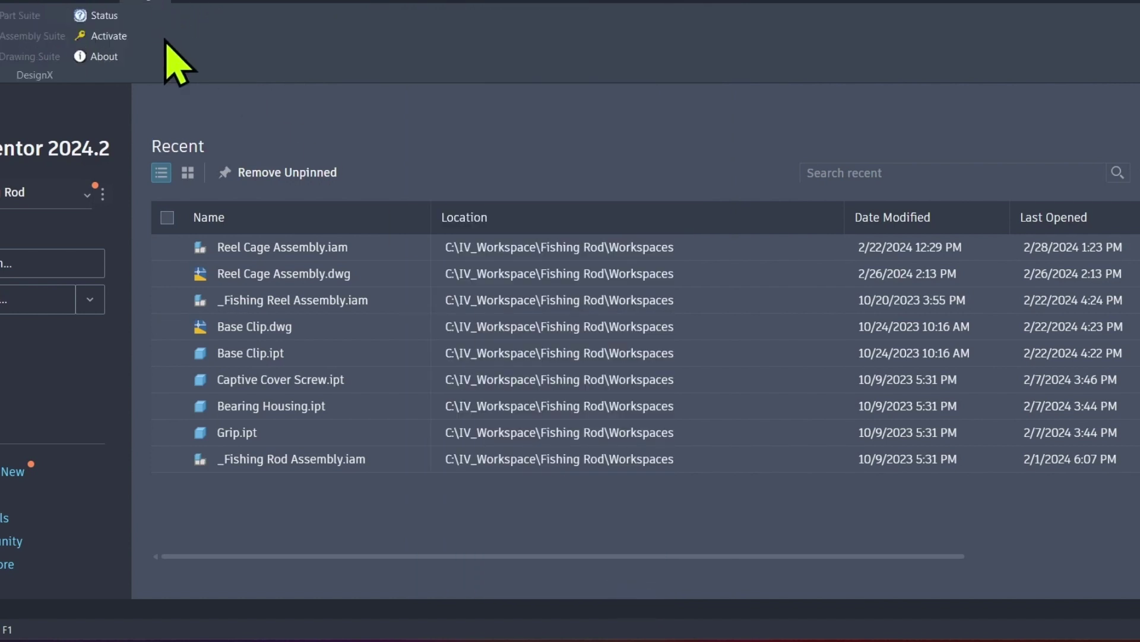